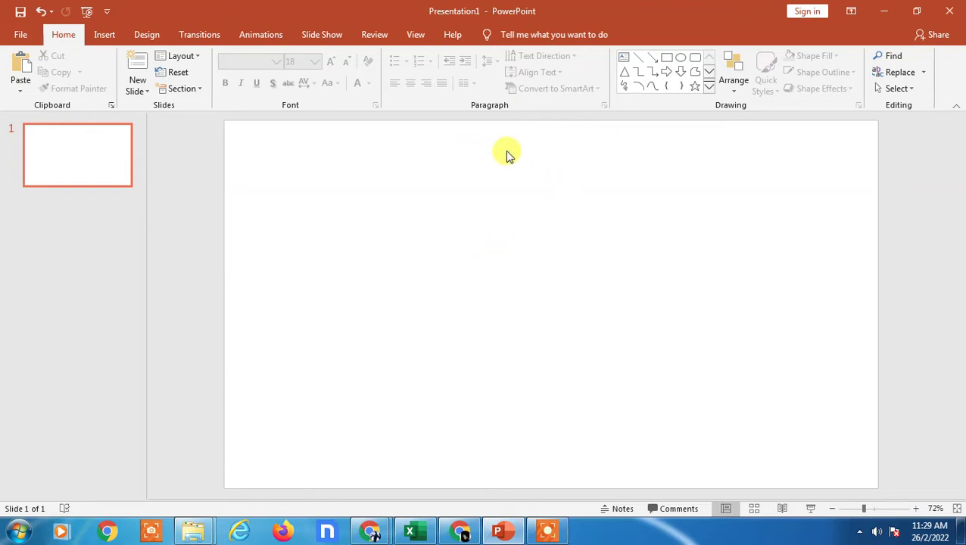
Look over the Insert ribbon commands, then return to the Home ribbon.
left_click(106, 34)
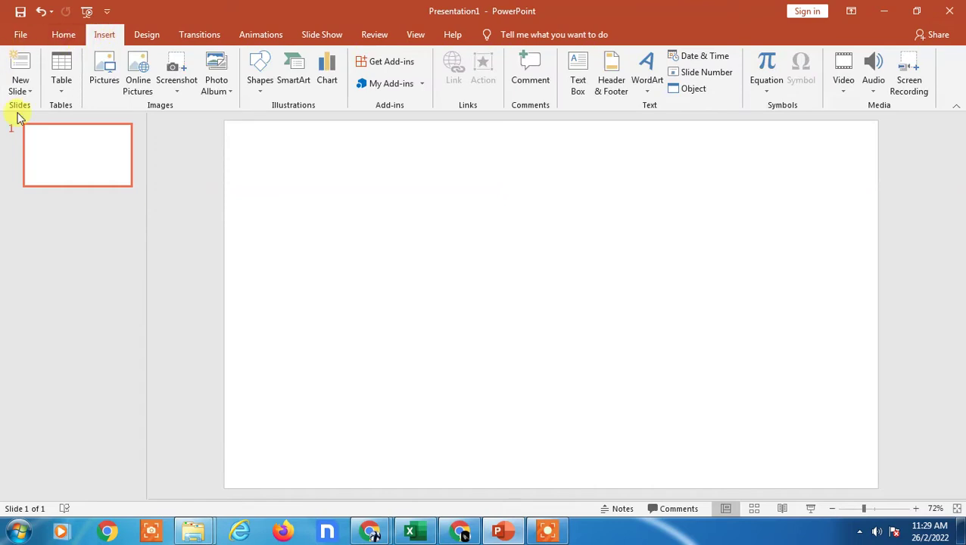
left_click(63, 36)
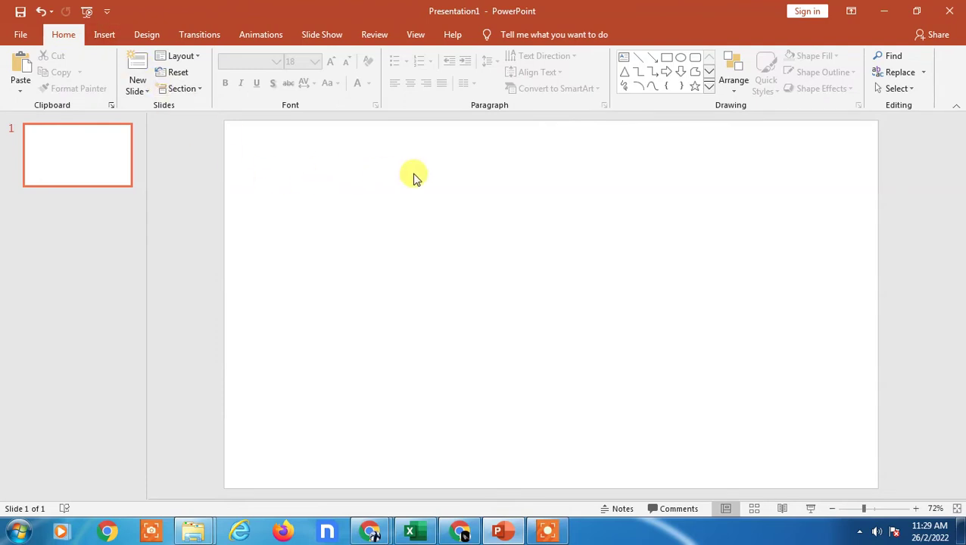
Add a text box in the upper slide reading 'SUBSCRIBE MY CHANNEL NETCAST WEBTECH ZONE' on one line.
left_click(120, 36)
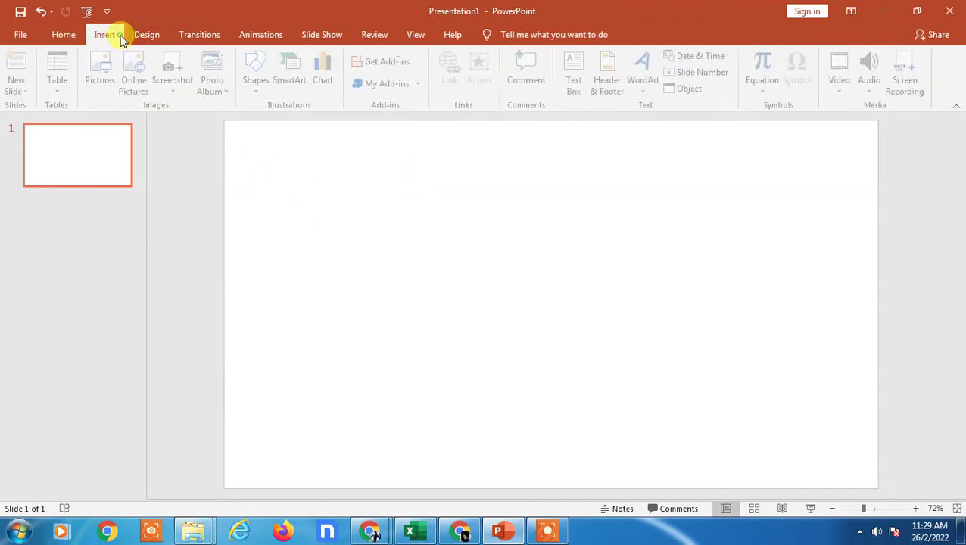
left_click(577, 76)
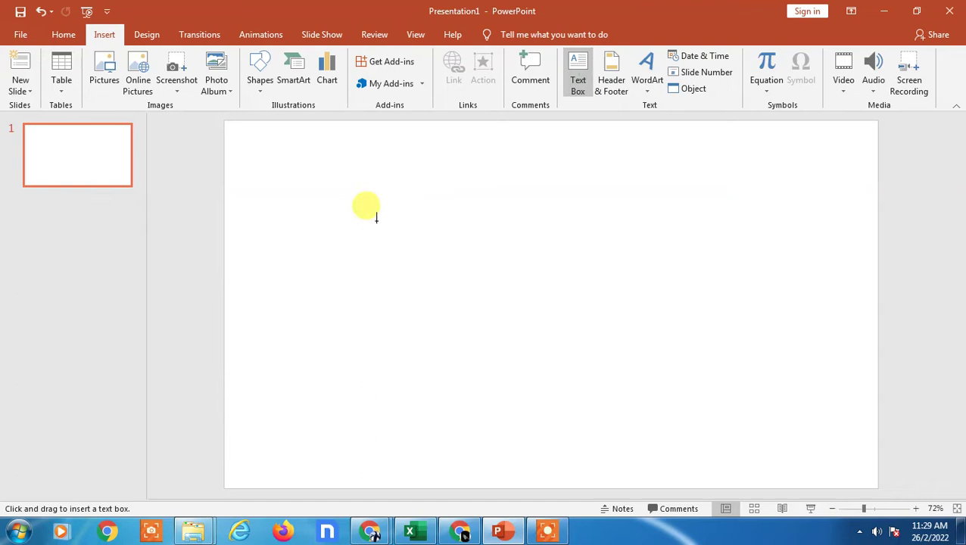
left_click_drag(375, 221, 669, 253)
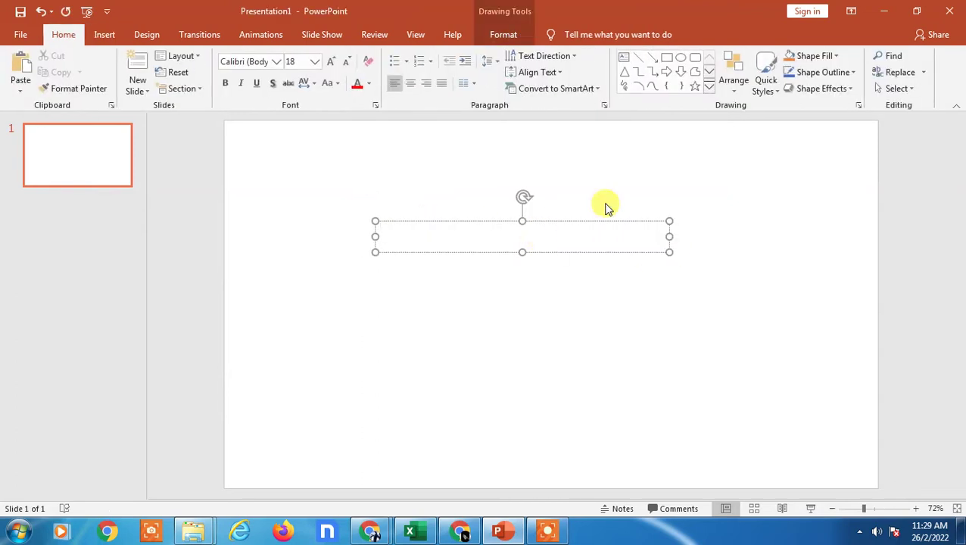
type("subs")
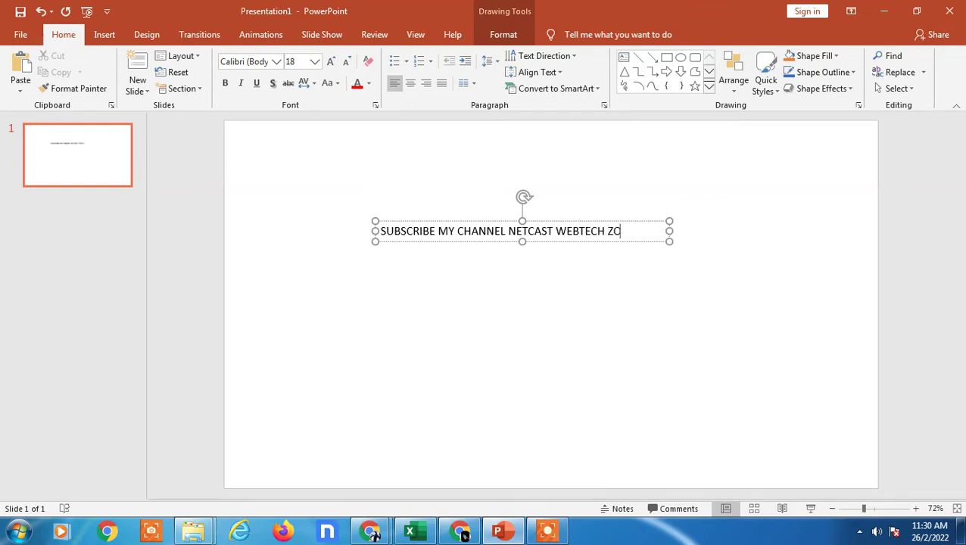
triple_click(661, 231)
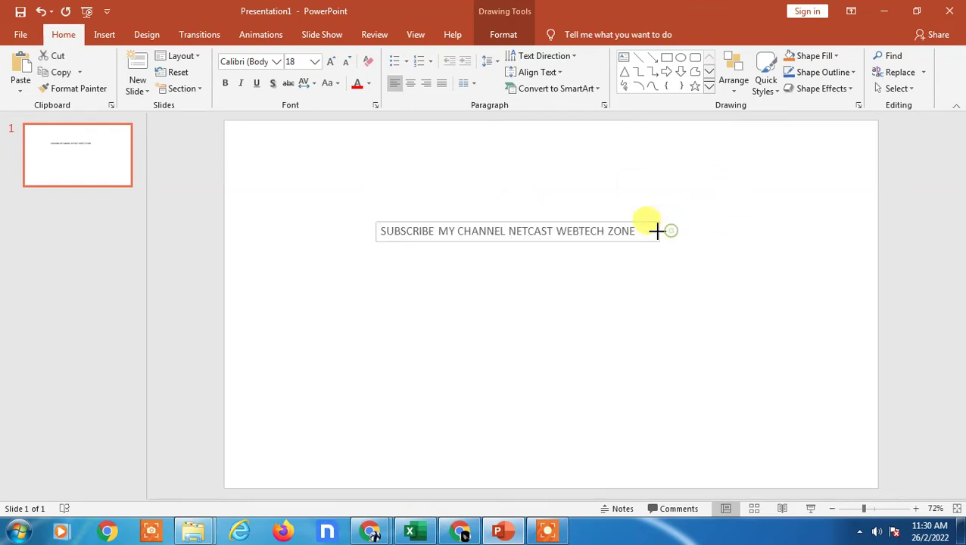
left_click_drag(640, 231, 643, 231)
left_click(587, 232)
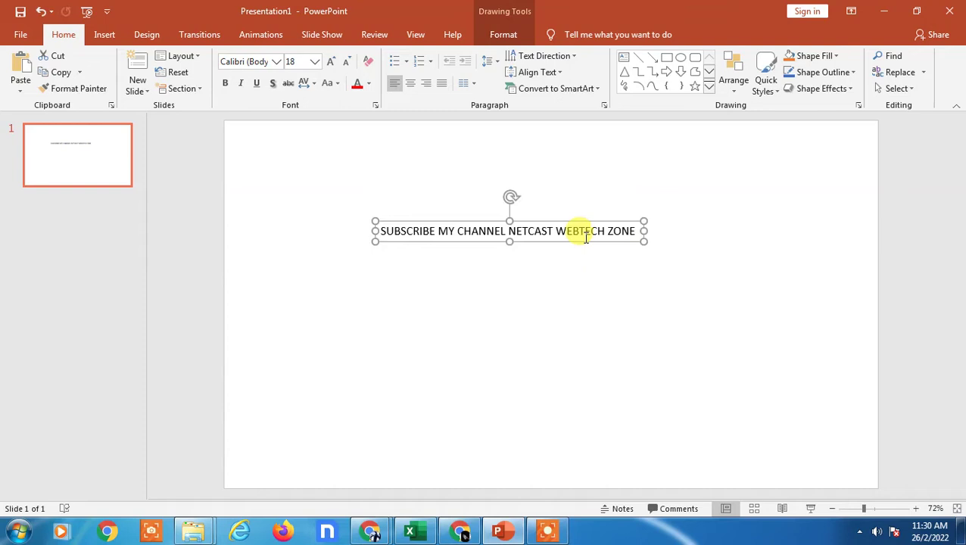
Apply the Follow Path: Circle text transform to the subscribe text box.
left_click(504, 36)
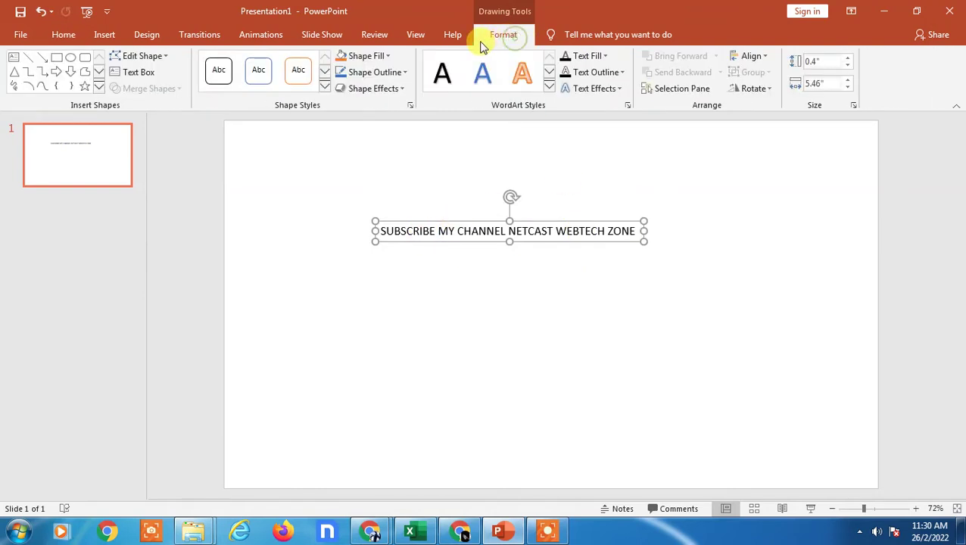
left_click(508, 295)
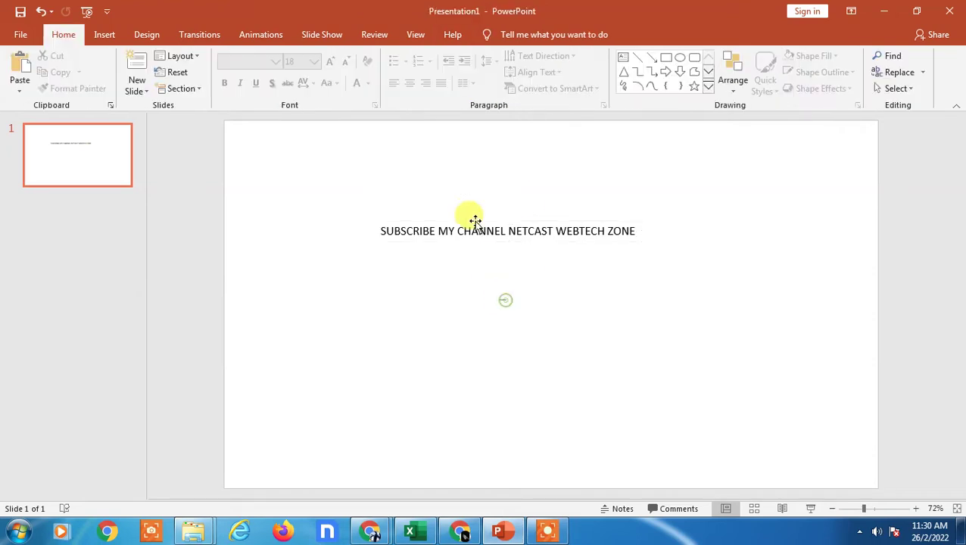
left_click(477, 233)
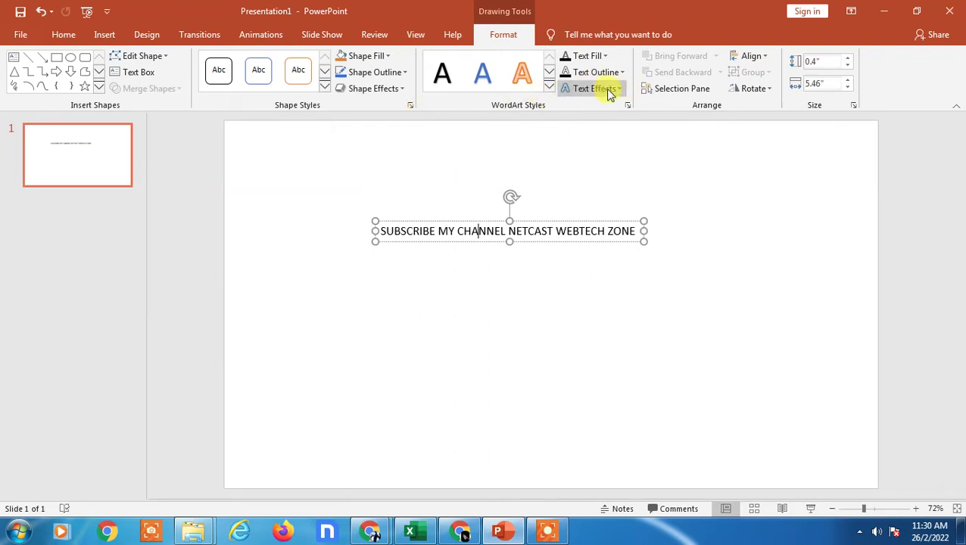
left_click(623, 90)
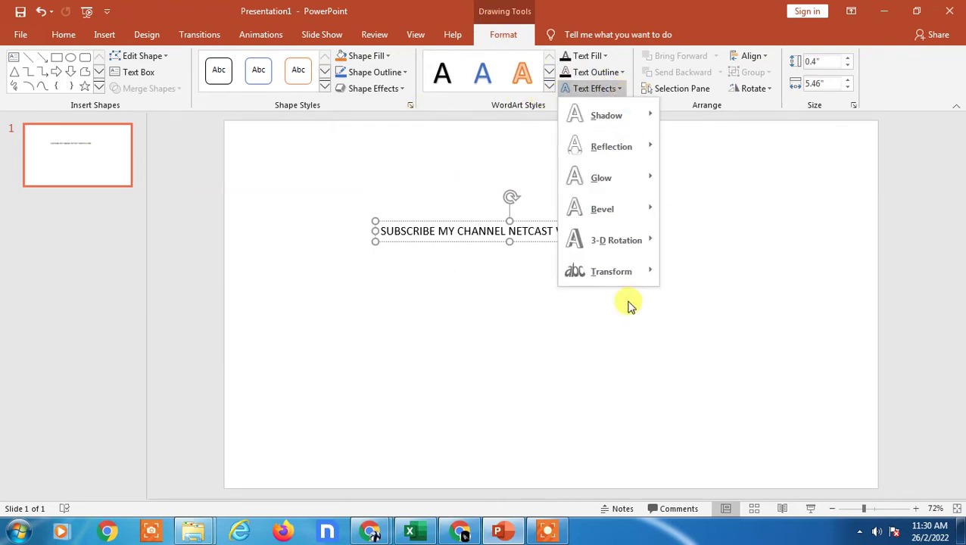
mouse_move(646, 274)
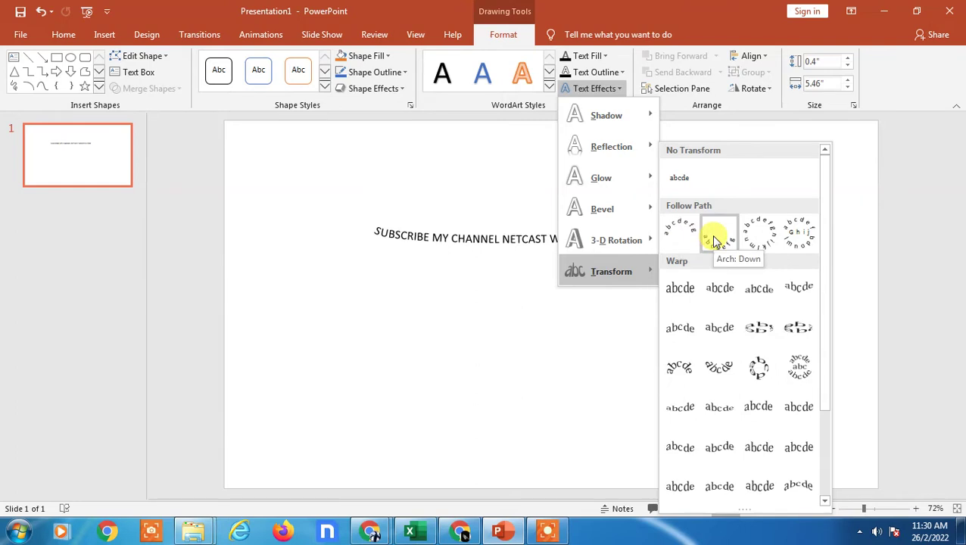
left_click(757, 240)
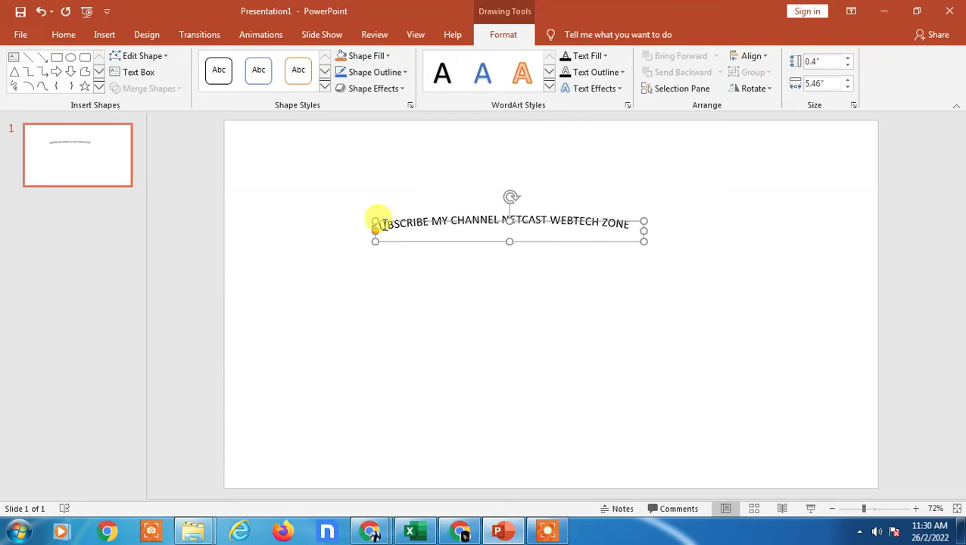
Set the curved text box's shape height to 5.46 inches, making a square.
left_click_drag(376, 222, 630, 220)
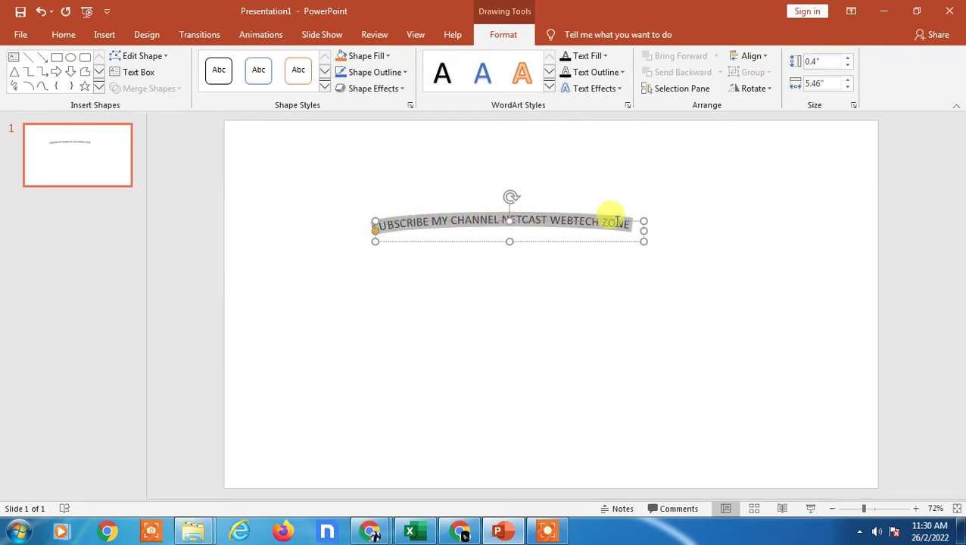
left_click(815, 62)
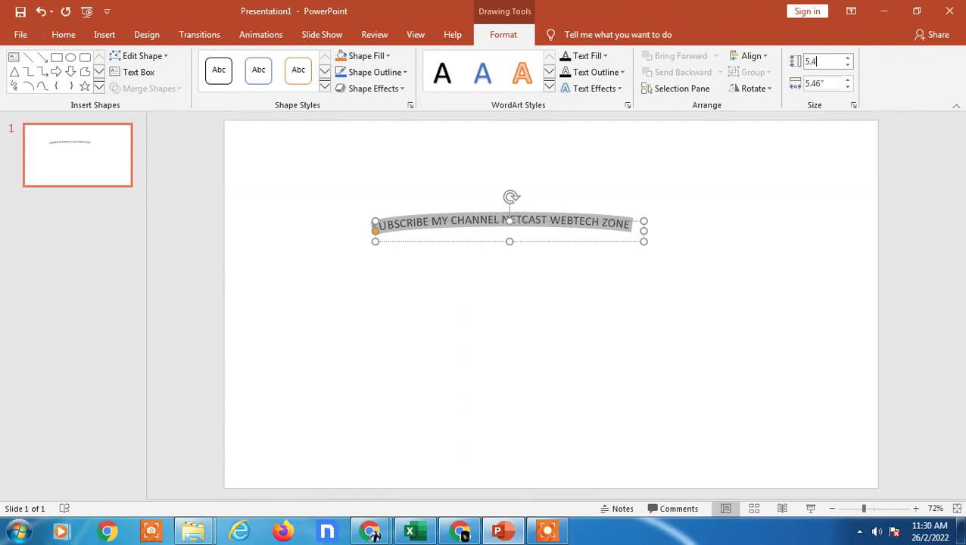
key("Return")
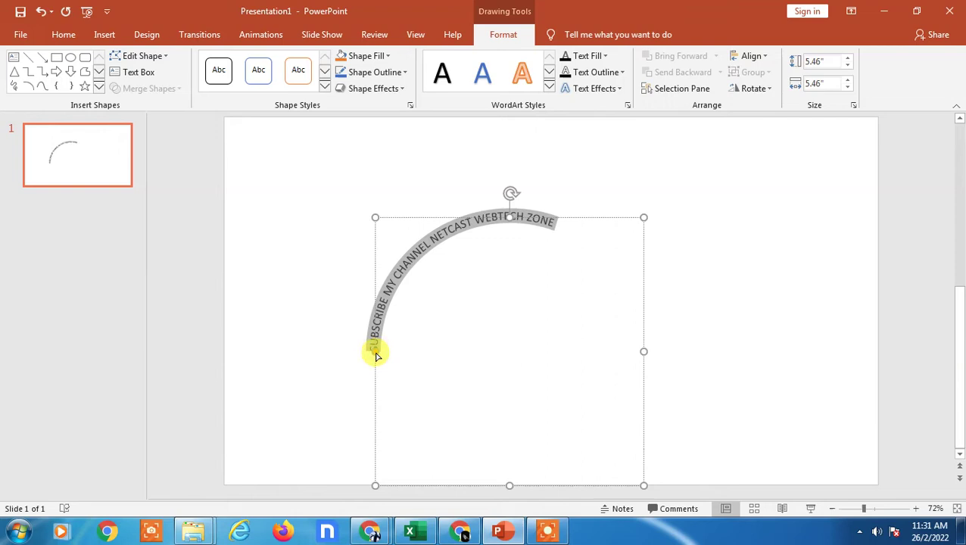
Drag the orange adjustment handle so the text forms a centred arch across the top.
left_click_drag(377, 356, 377, 349)
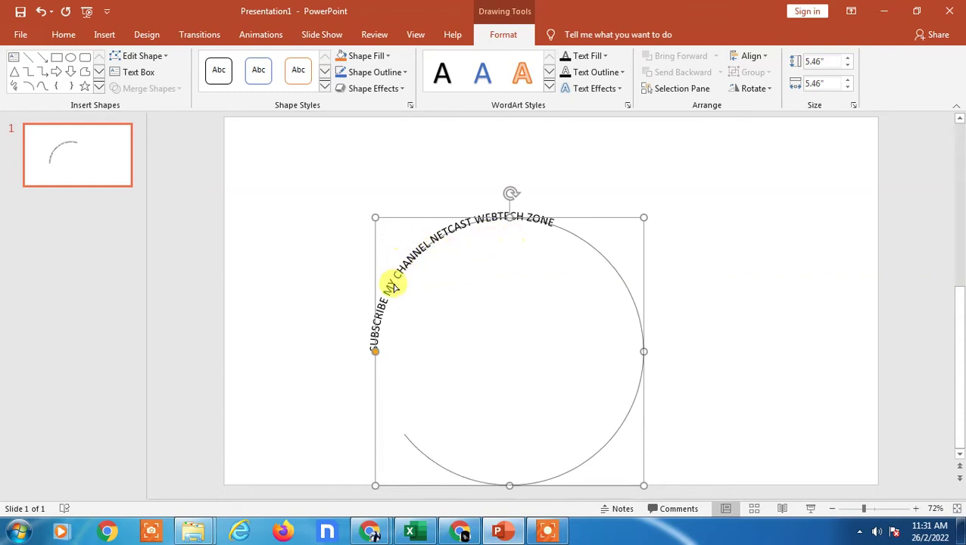
mouse_move(394, 286)
left_mouse_down()
mouse_move(384, 323)
mouse_move(427, 277)
mouse_move(395, 291)
mouse_move(394, 281)
mouse_move(406, 280)
left_mouse_up()
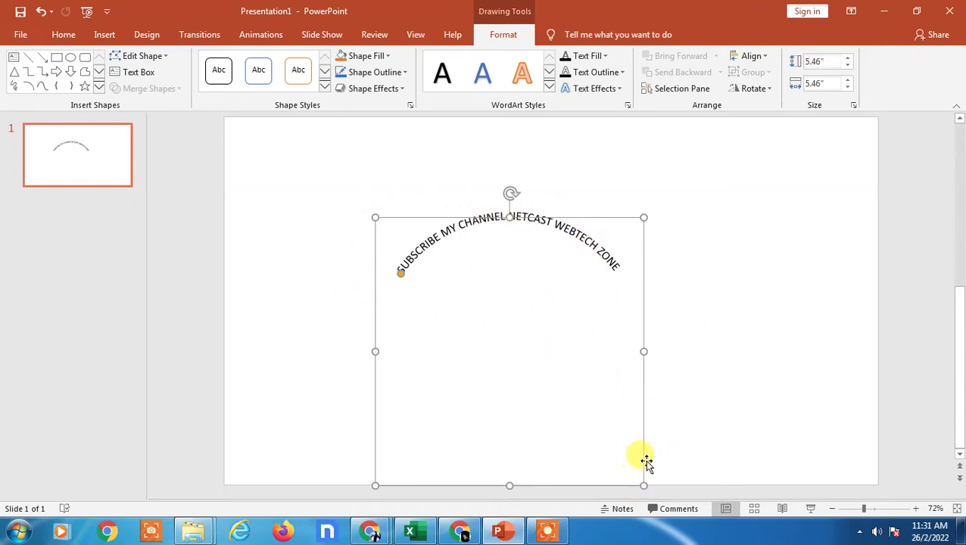
Resize the text box to 2.52 inches so the words wrap three-quarters around the circle.
left_click_drag(641, 483, 484, 328)
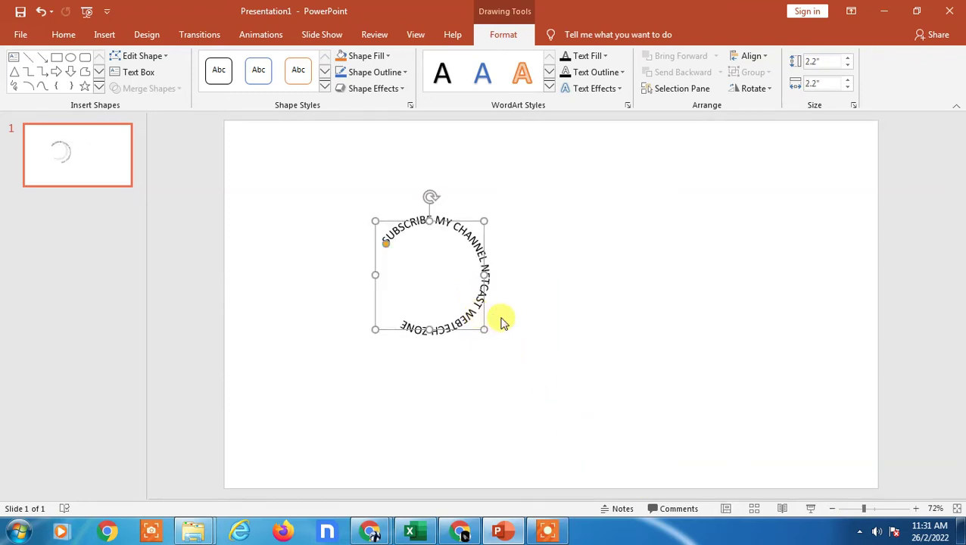
left_click_drag(386, 244, 376, 274)
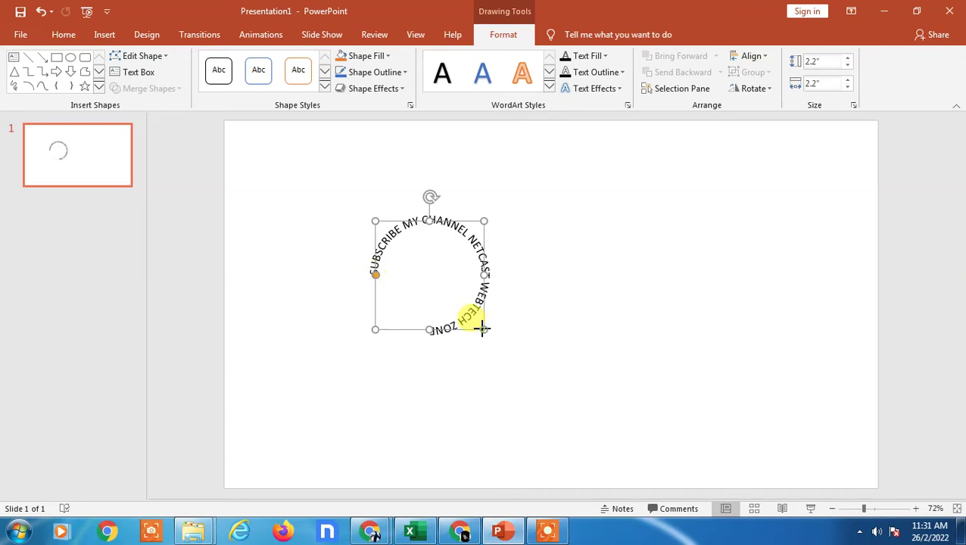
left_click_drag(482, 328, 459, 306)
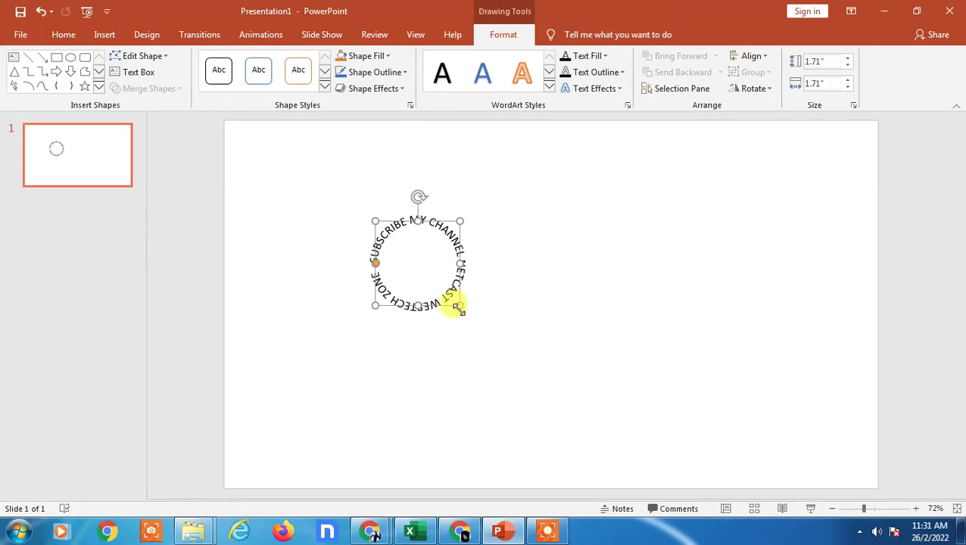
left_click_drag(461, 306, 499, 345)
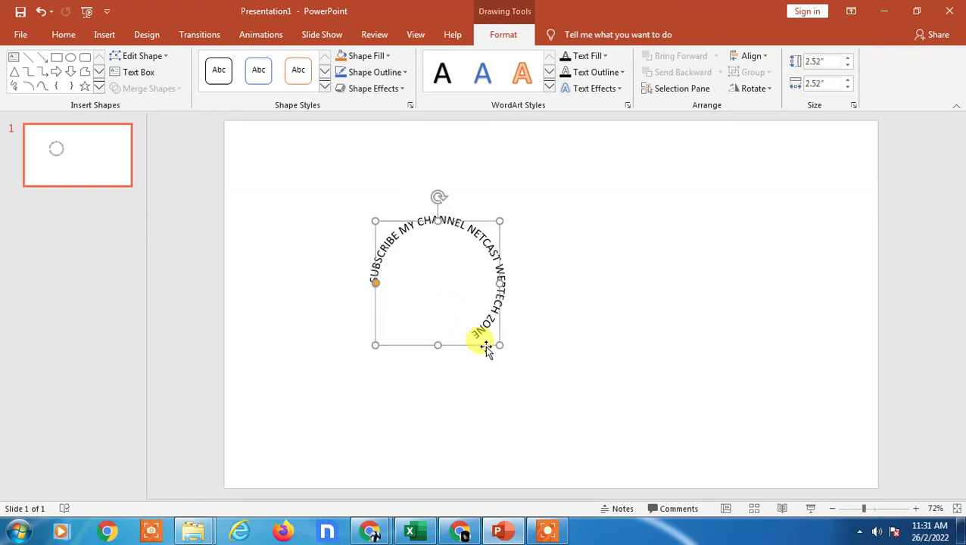
Set the circular subscribe text's font size to 28 pt.
left_click(582, 241)
double_click(433, 266)
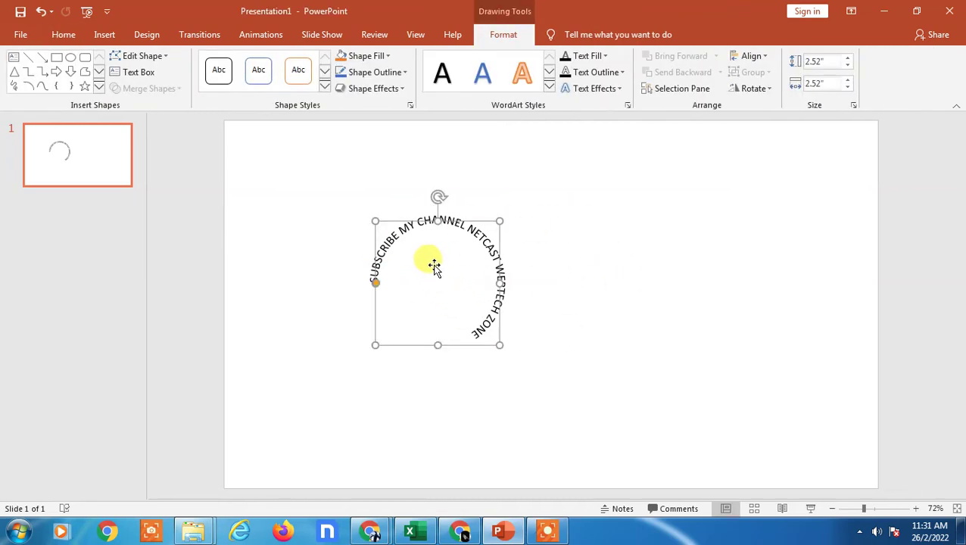
left_click(64, 35)
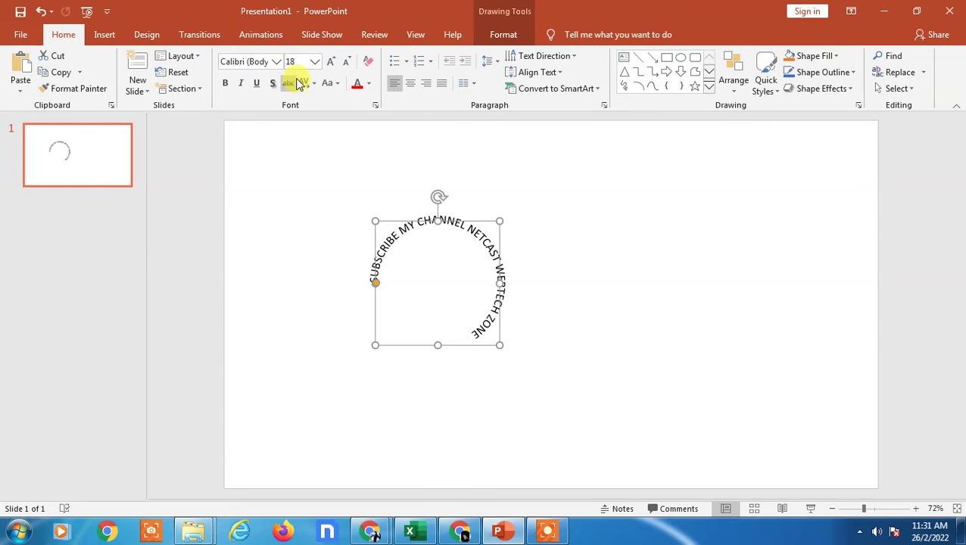
left_click(314, 62)
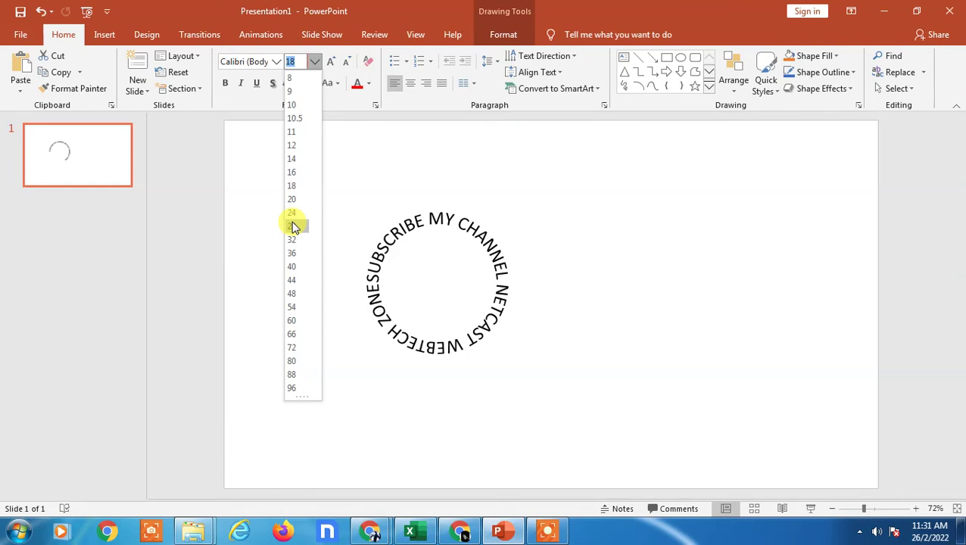
left_click(296, 226)
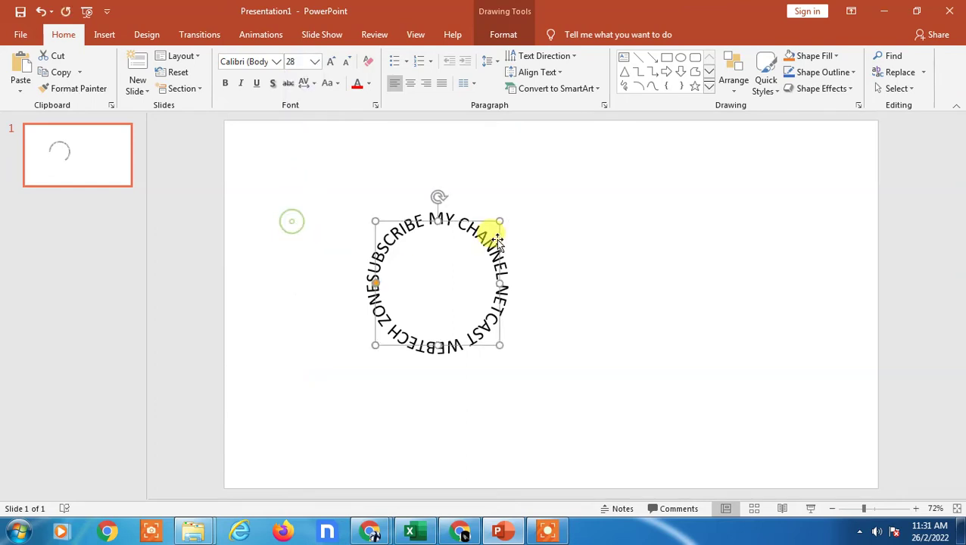
left_click(376, 259)
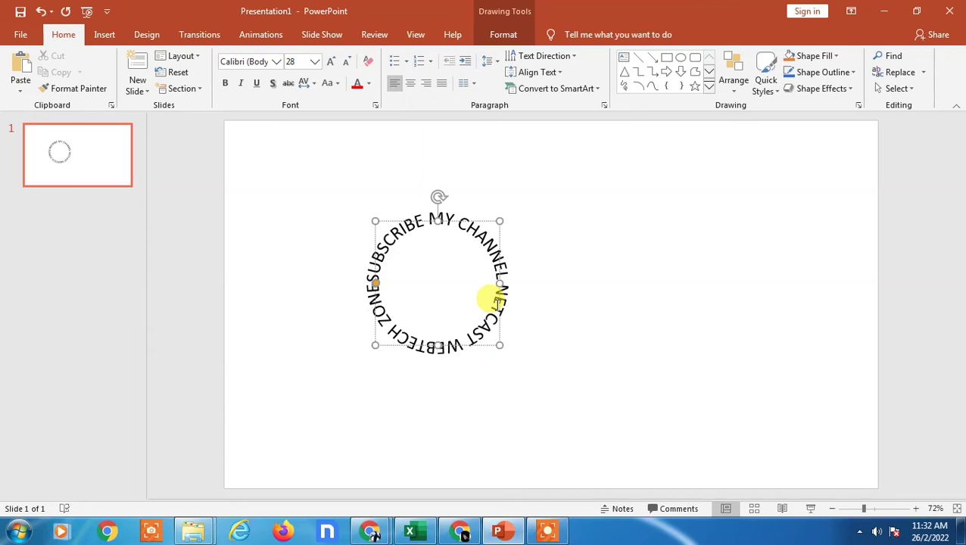
Insert spaces between ZONE and SUBSCRIBE and between CHANNEL and NETCAST.
left_click(370, 279)
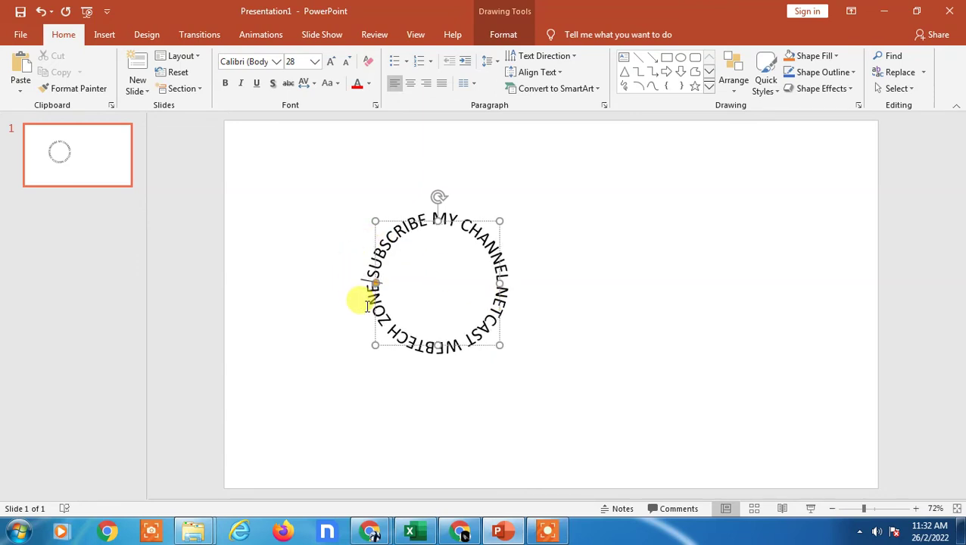
left_click(501, 280)
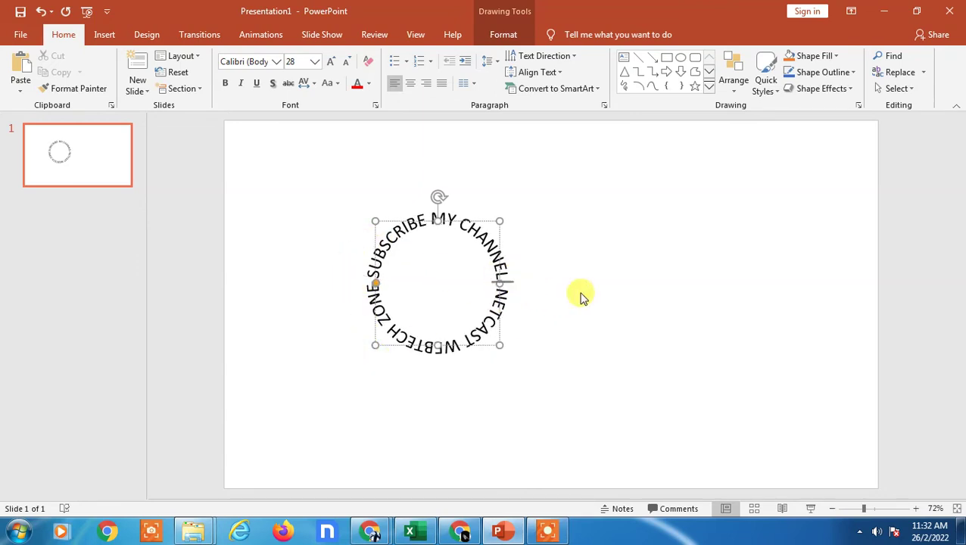
left_click(597, 295)
left_click(482, 266)
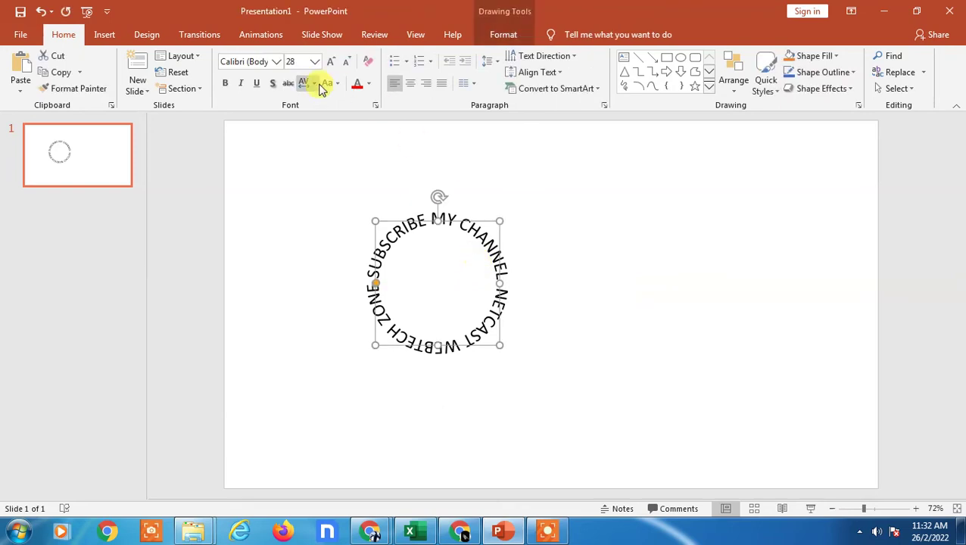
Colour the circular subscribe text red.
left_click(357, 83)
left_click(608, 201)
left_click(446, 289)
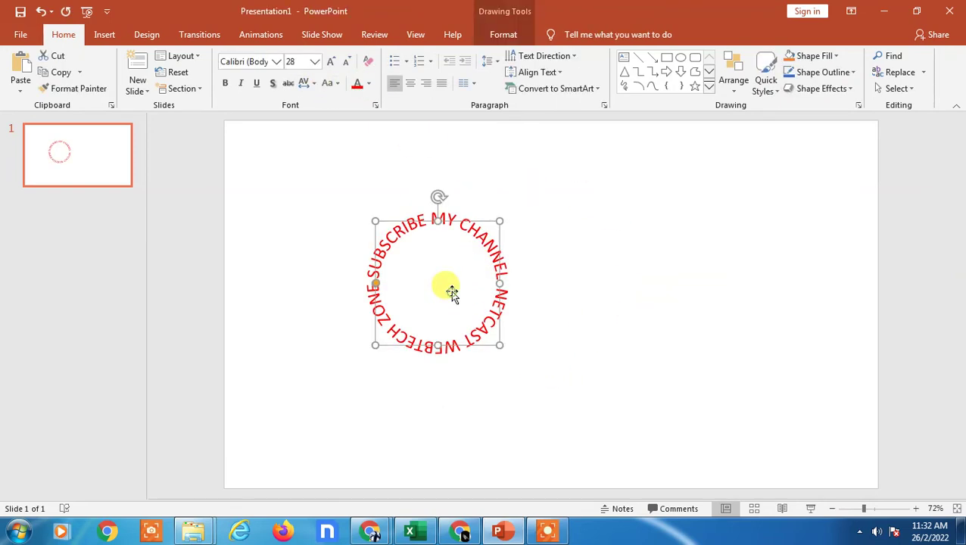
left_click(555, 274)
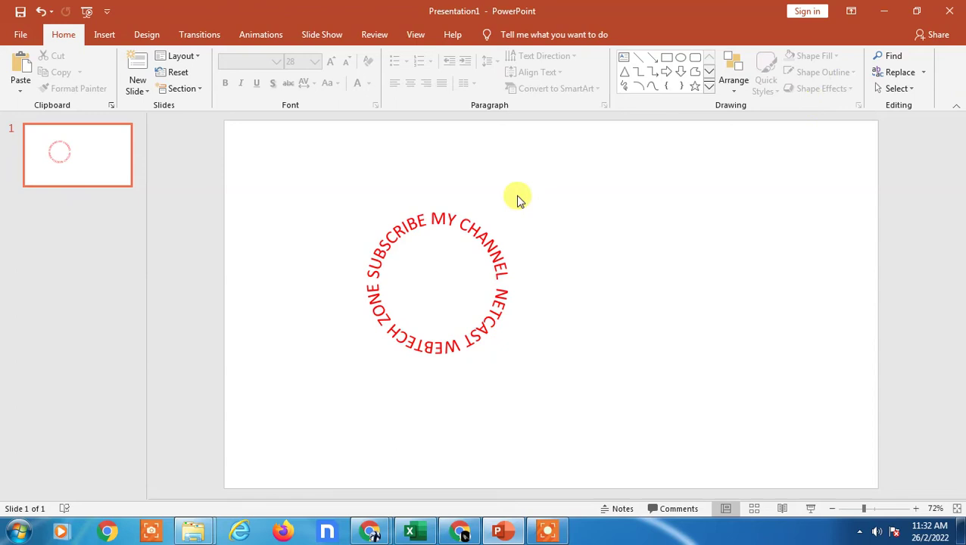
Drag the red circular text to the slide's upper-right corner.
left_click(420, 273)
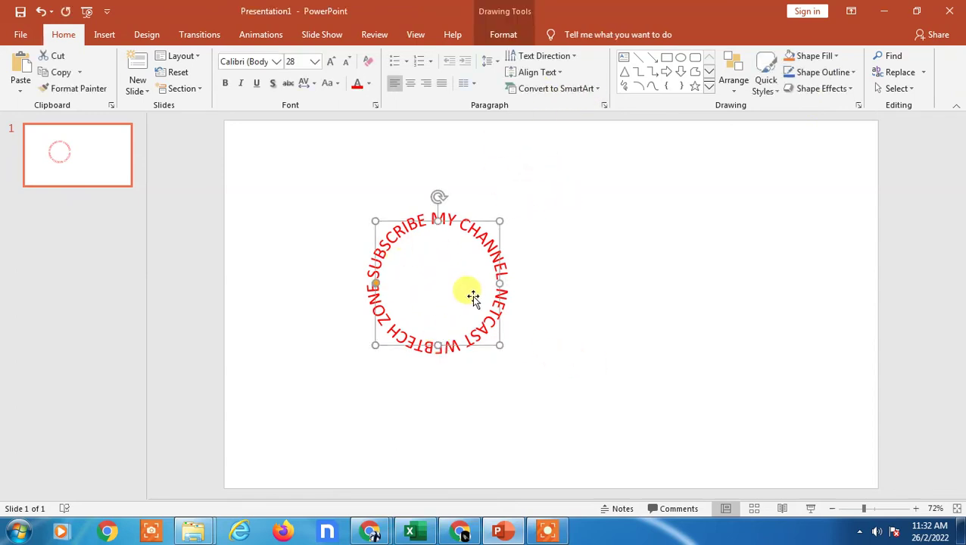
left_click_drag(442, 283, 730, 215)
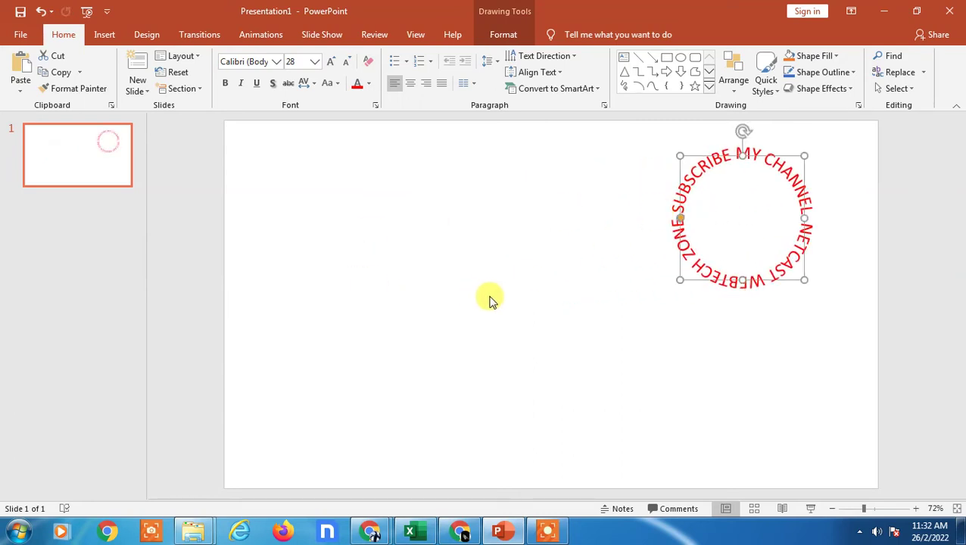
In Canva, open page 2 and inspect the 'Netcast webtech zone plz subscribe' Curve effect, set to 44.
mouse_move(386, 536)
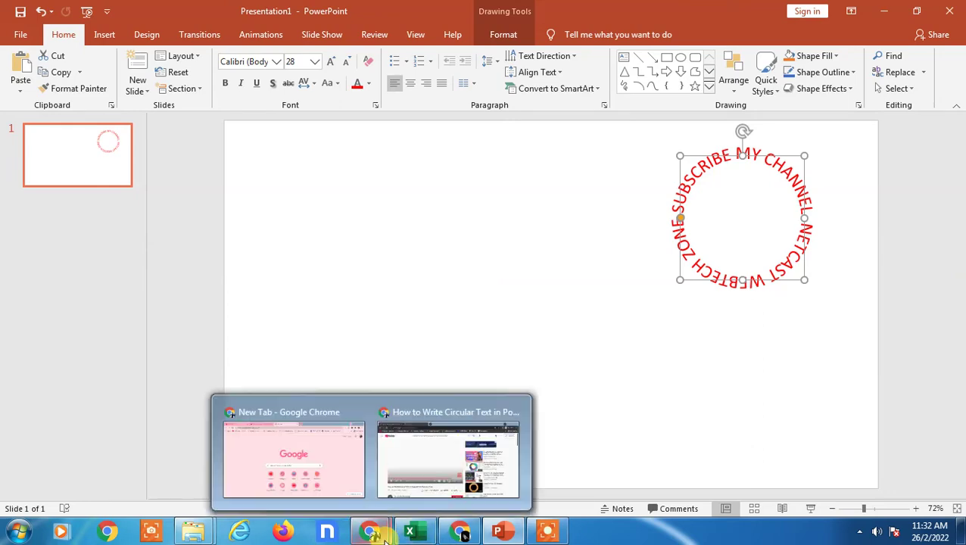
left_click(459, 532)
left_click(227, 9)
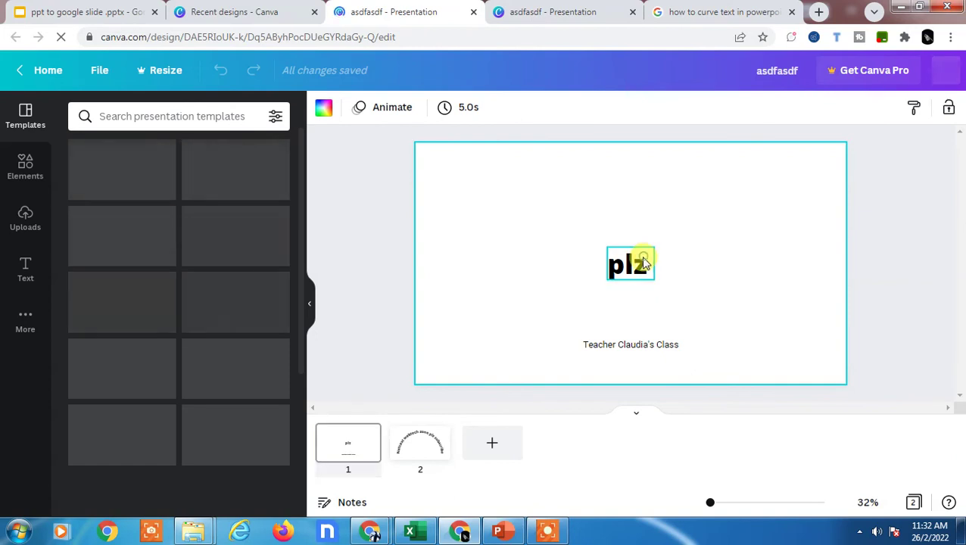
left_click(642, 259)
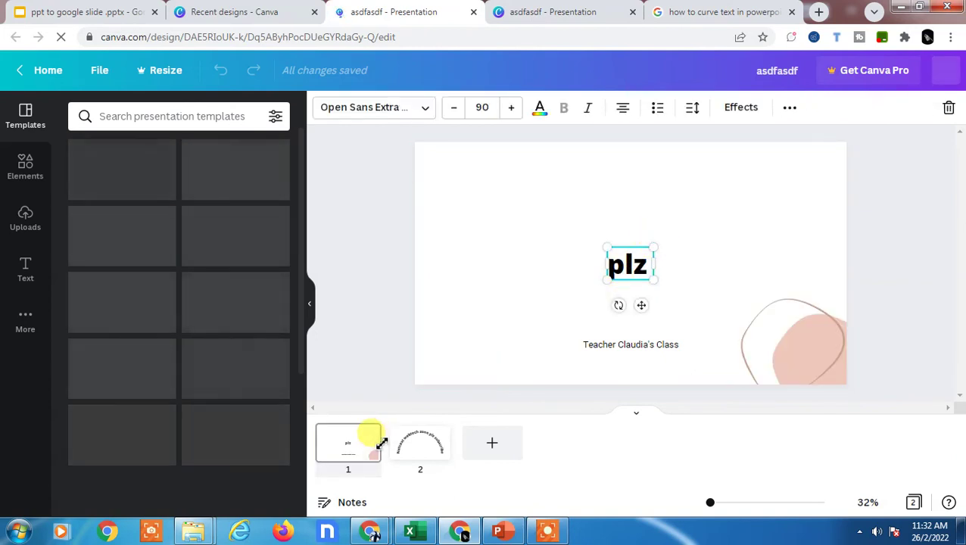
left_click(415, 457)
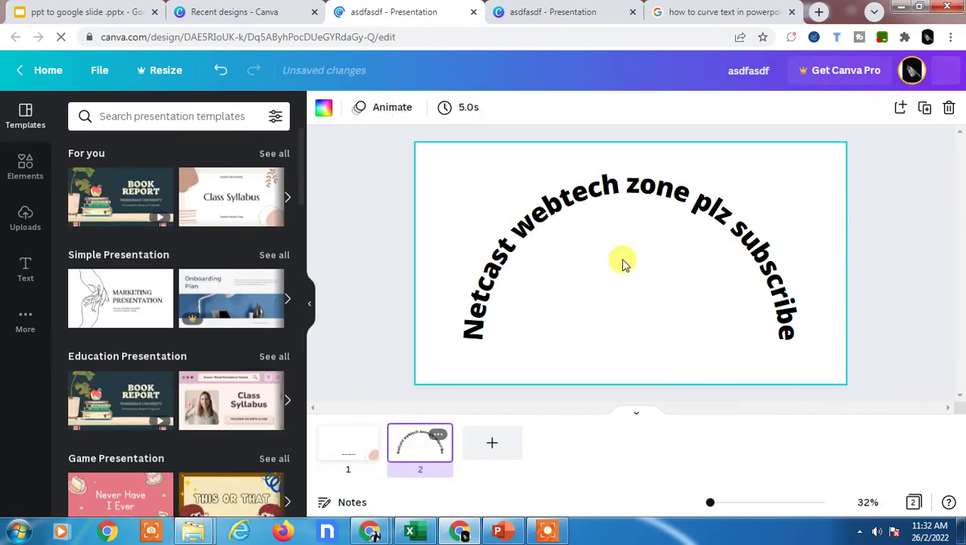
left_click(572, 201)
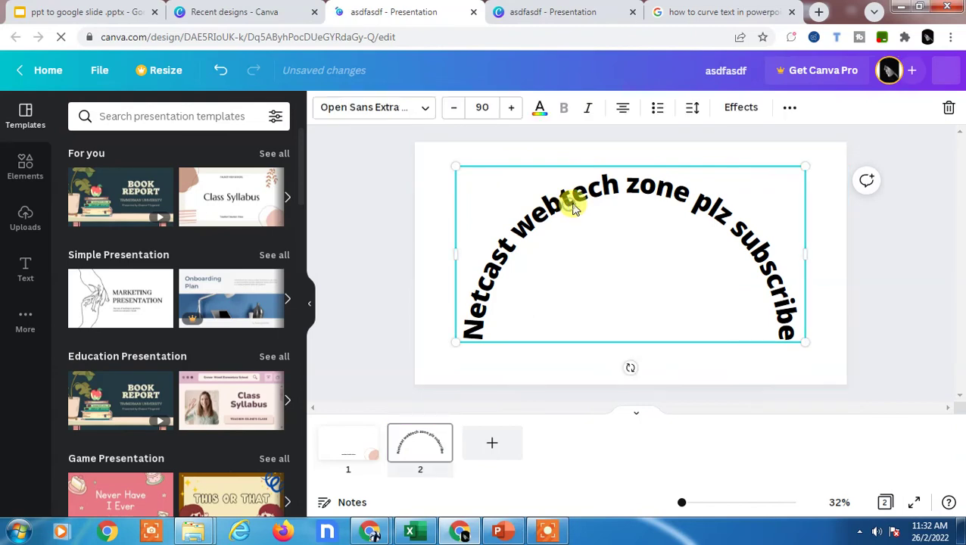
left_click(738, 107)
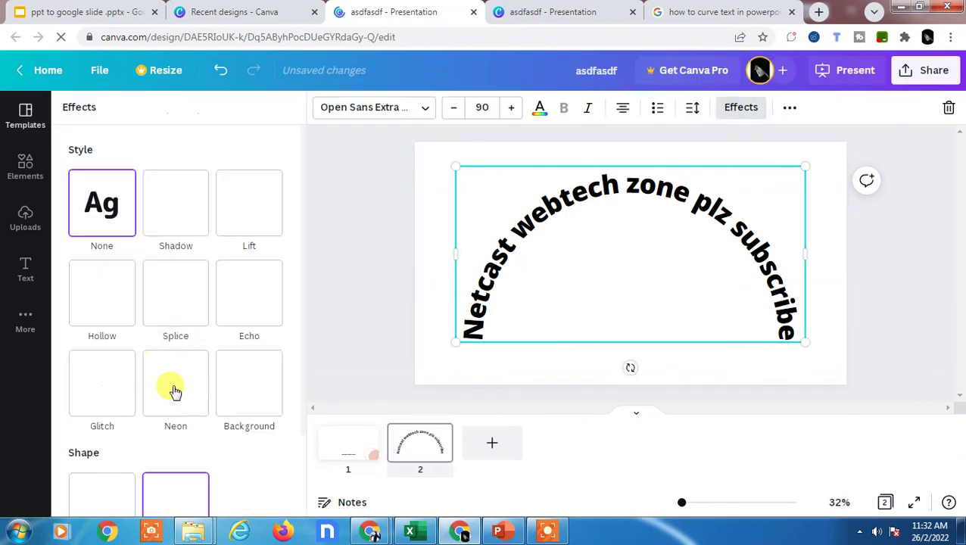
scroll(182, 455, "down", 2)
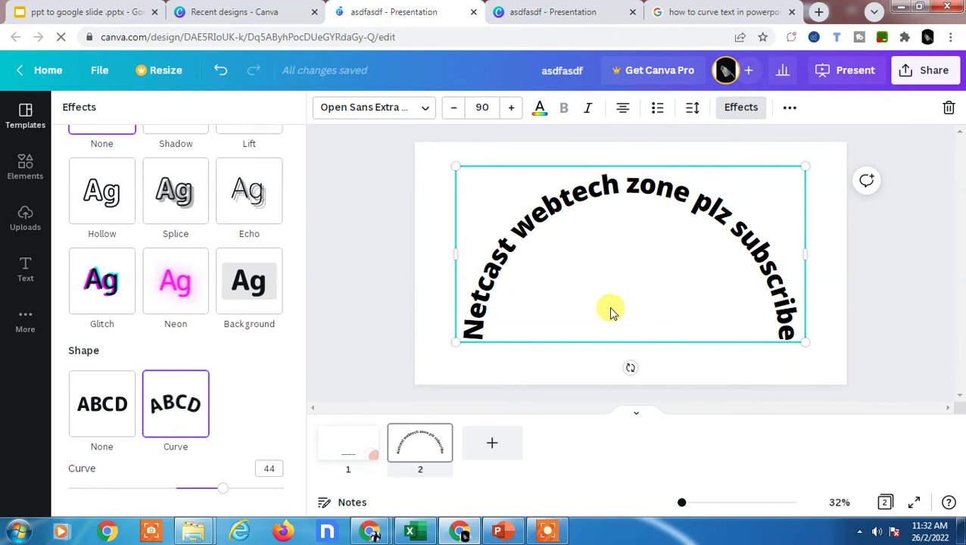
left_click(795, 324)
left_click(910, 237)
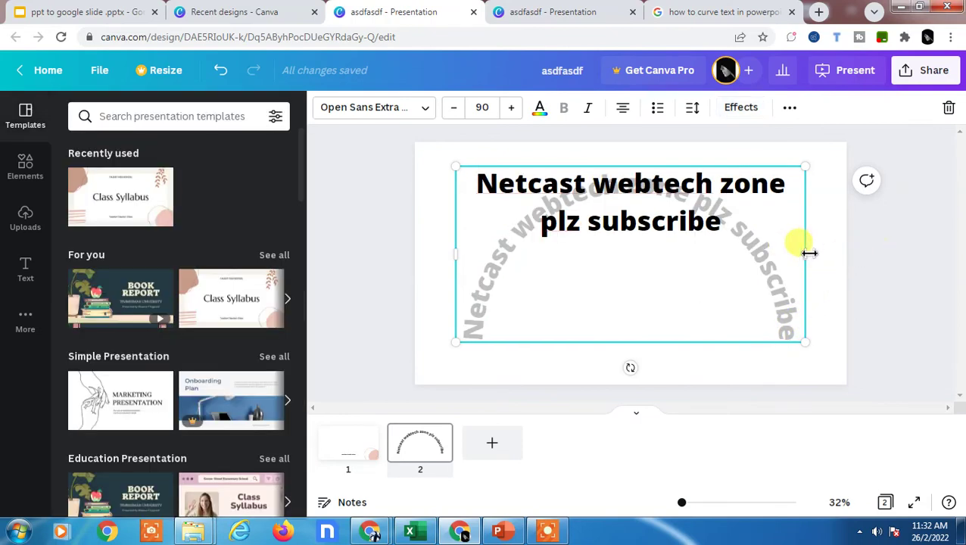
Show the Canva curved text slide full screen, then paste its capture into PowerPoint as a picture.
left_click(914, 503)
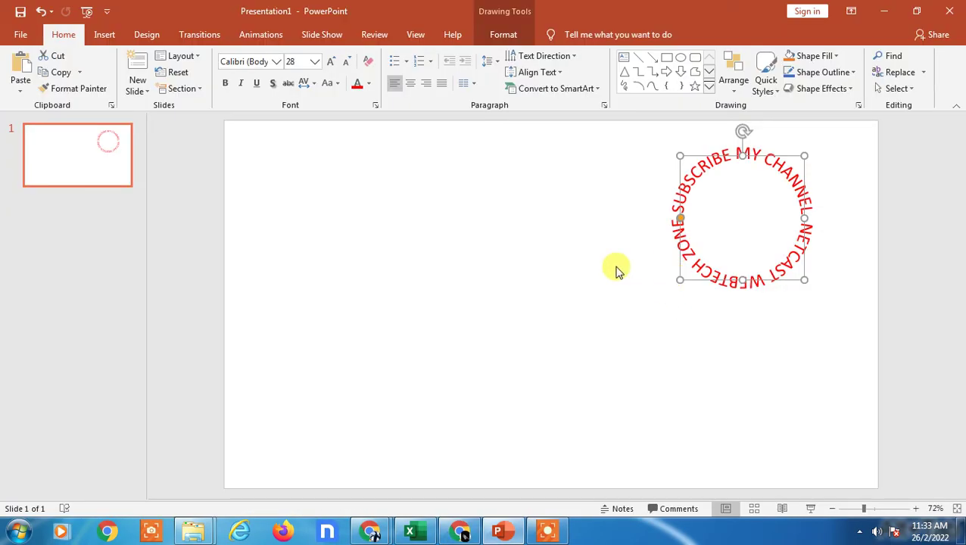
key("ctrl+v")
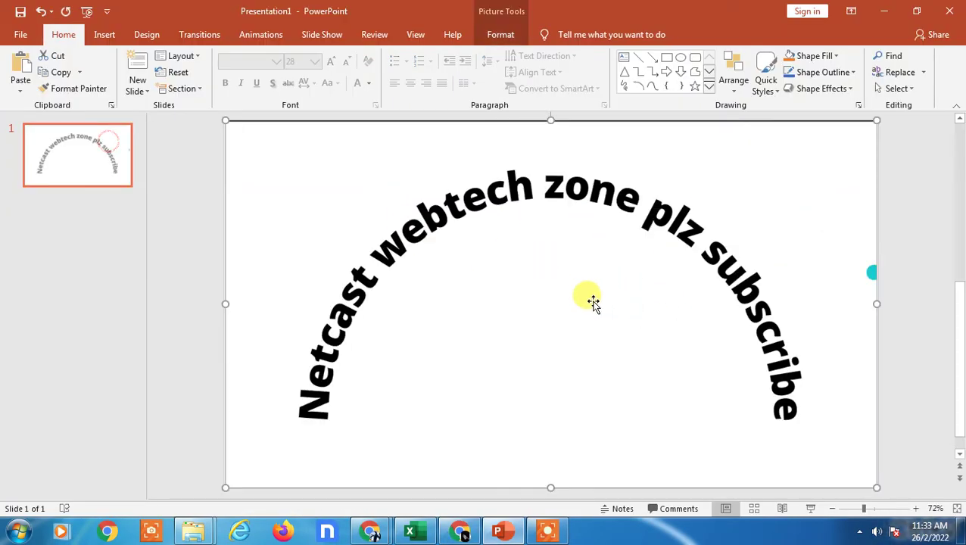
Crop the white margins off all sides of the arched text picture, leaving it 5.73" × 10.61".
left_click(492, 35)
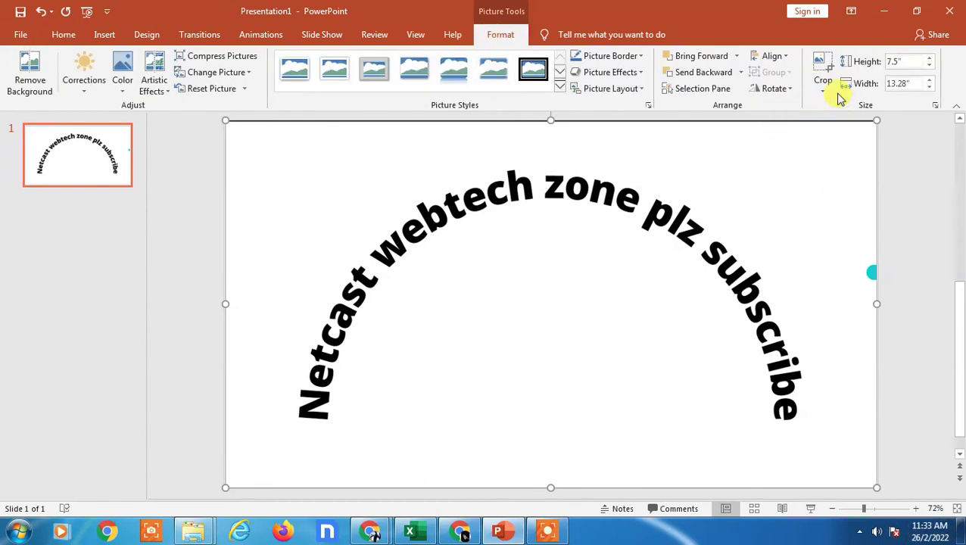
left_click(822, 67)
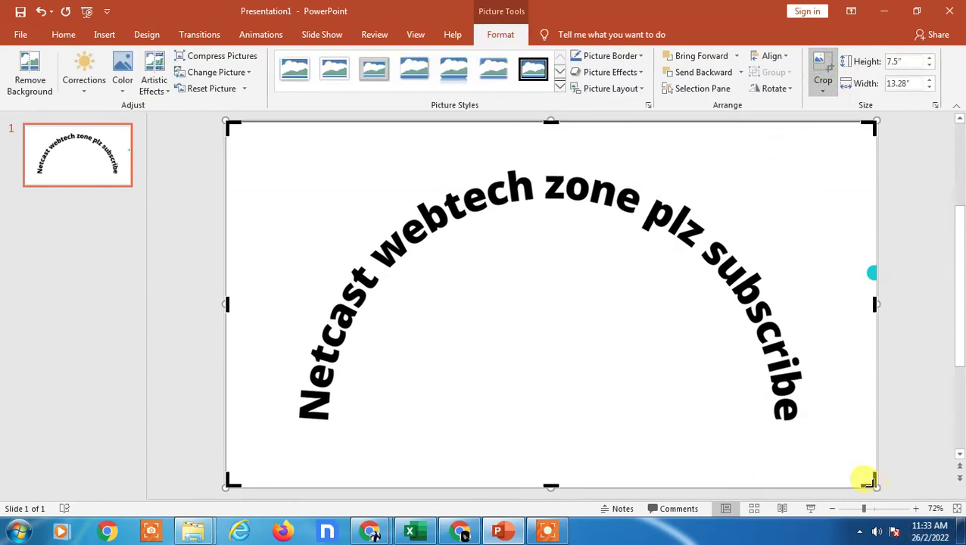
left_click_drag(872, 482, 856, 475)
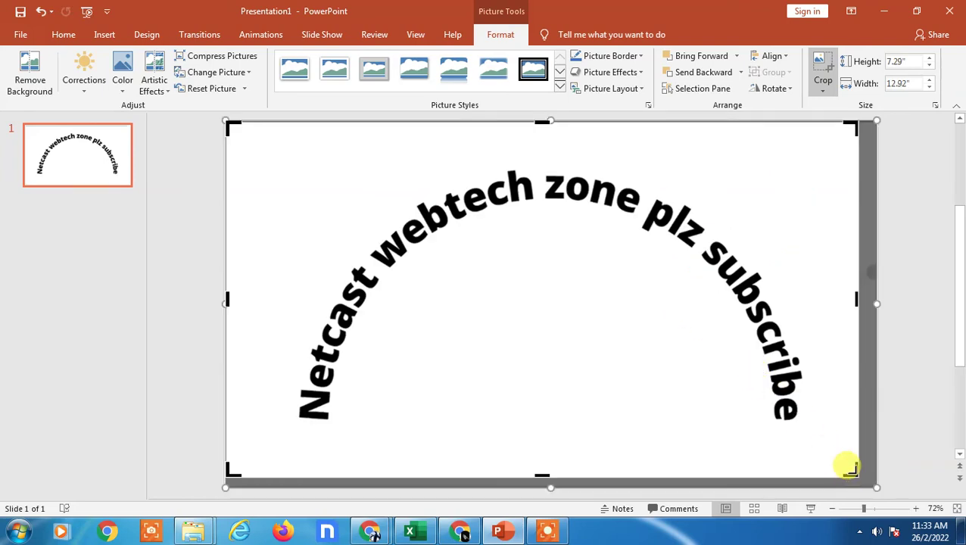
left_click_drag(850, 470, 803, 435)
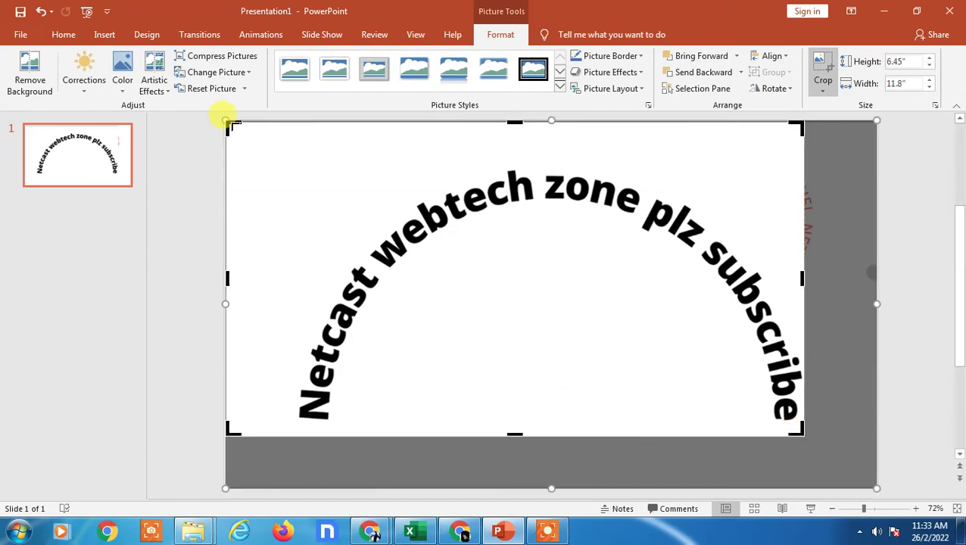
left_click_drag(231, 123, 286, 156)
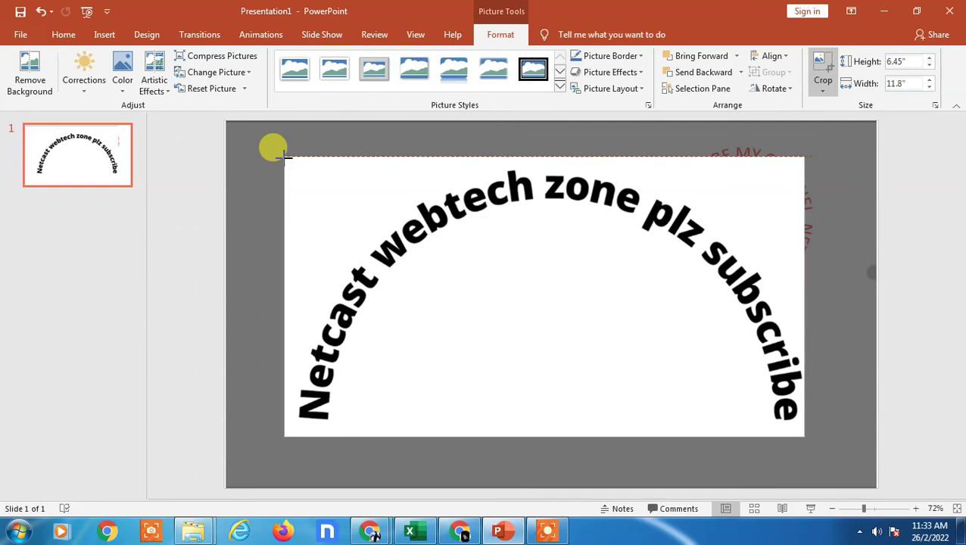
left_click_drag(287, 157, 286, 156)
left_click(913, 222)
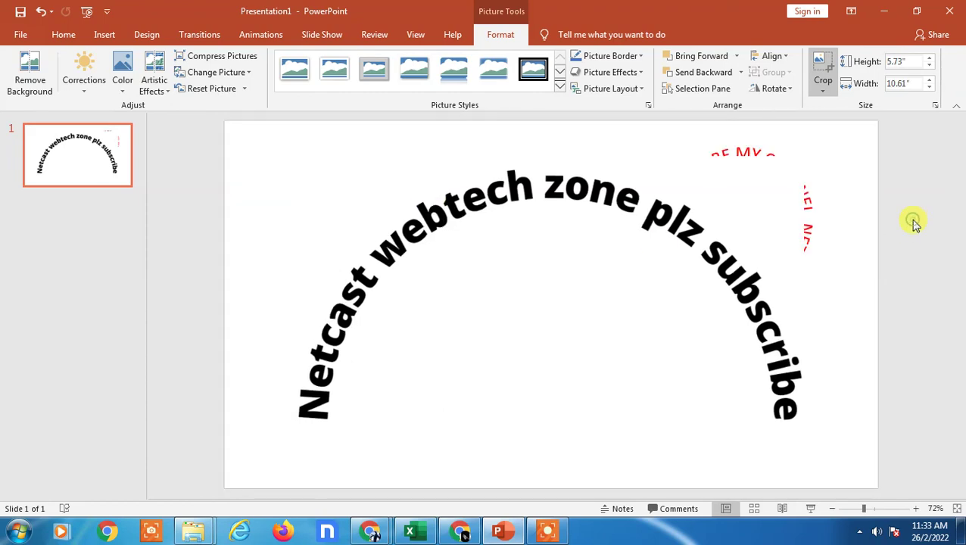
Scale down the arched text picture, move the red ring left, and nudge the picture beside it.
left_click(493, 299)
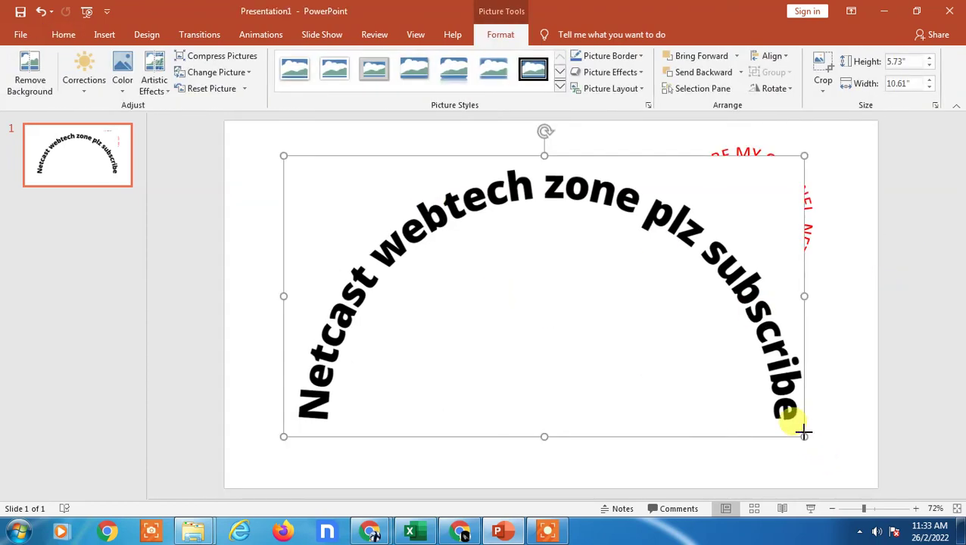
left_click_drag(804, 436, 437, 271)
left_click_drag(773, 211, 675, 220)
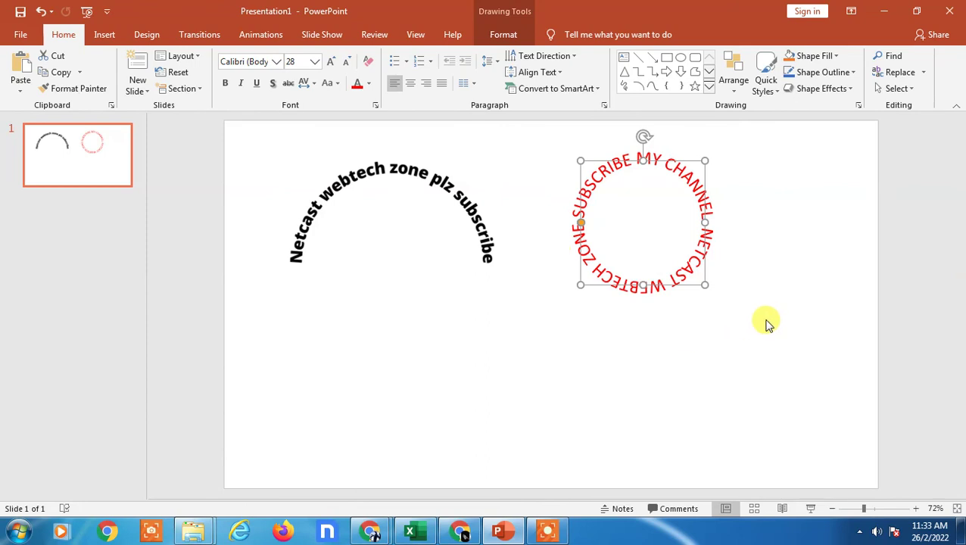
left_click_drag(351, 205, 371, 205)
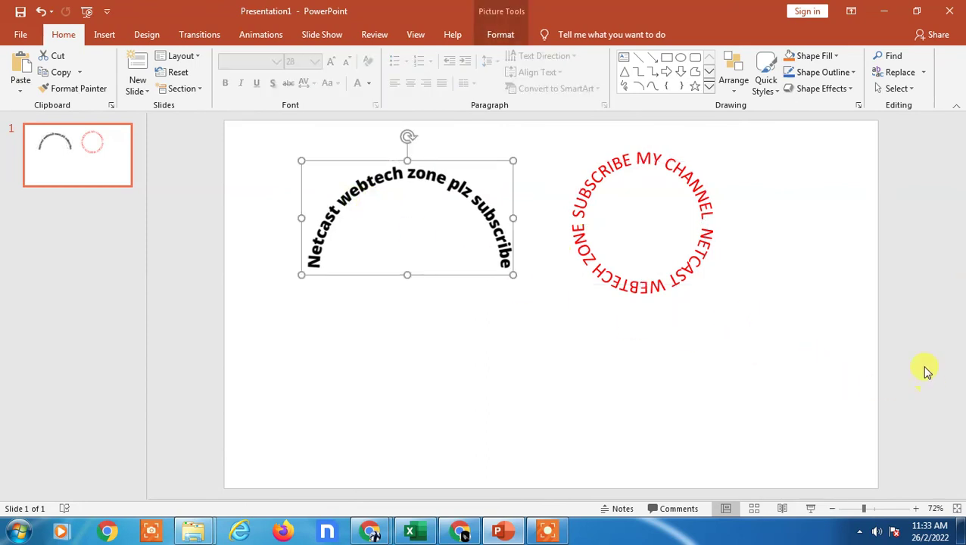